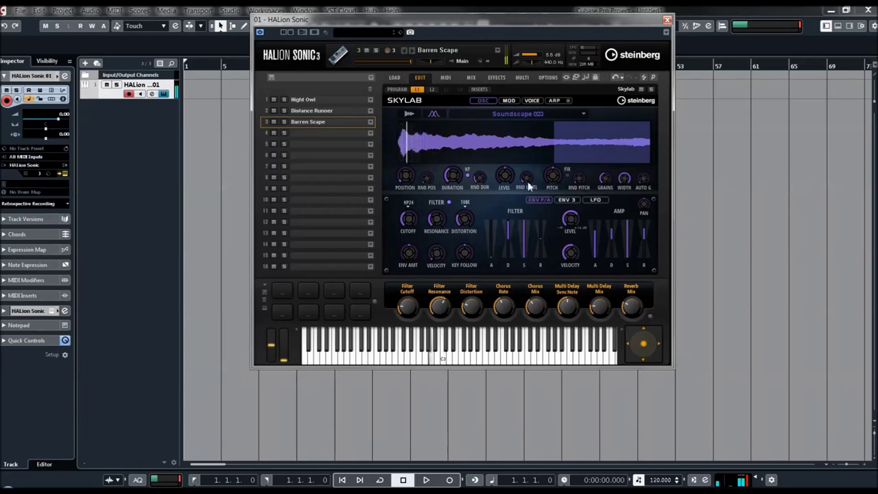
Load the Ahh Drops program into slot 3 and adjust its grain position and pitch.
left_click(541, 114)
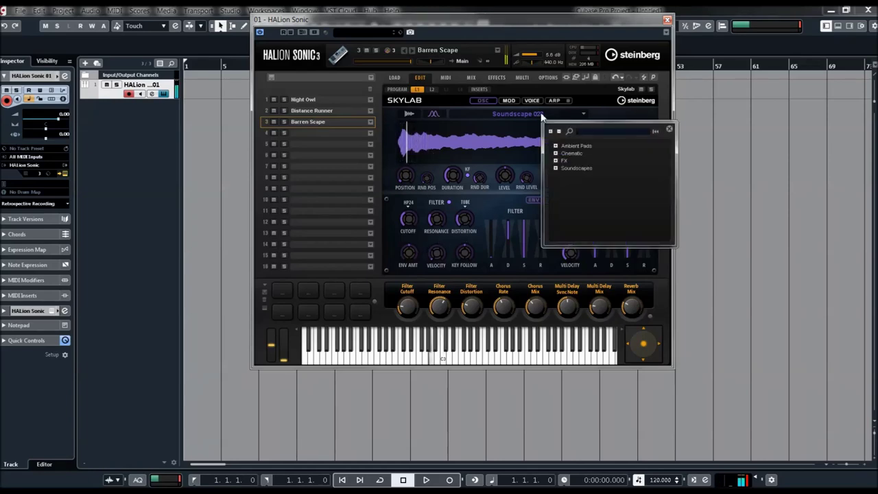
left_click(580, 93)
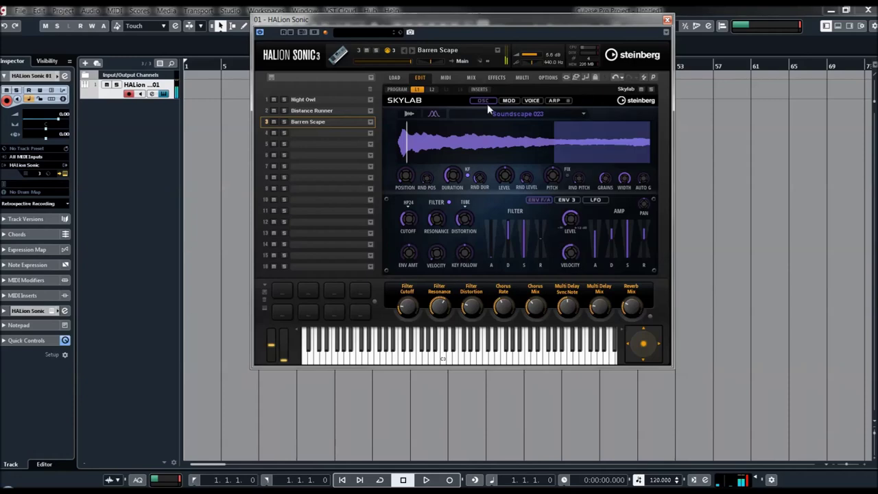
left_click(438, 50)
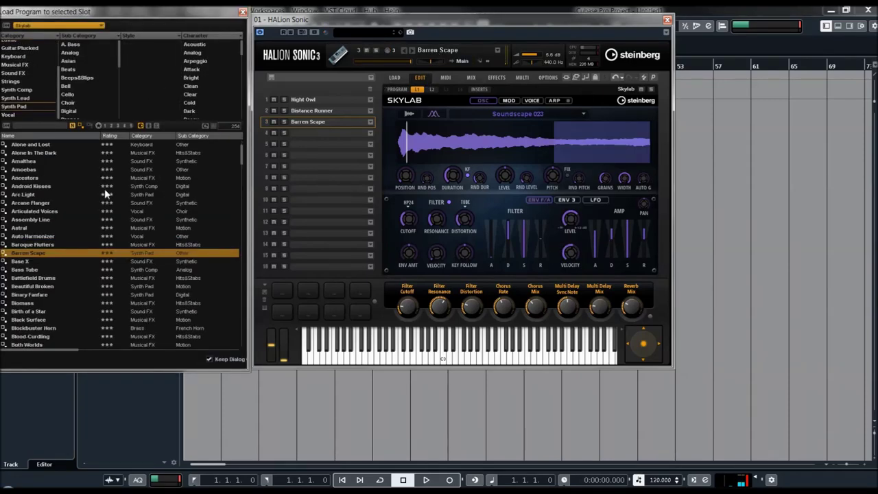
left_click(35, 147)
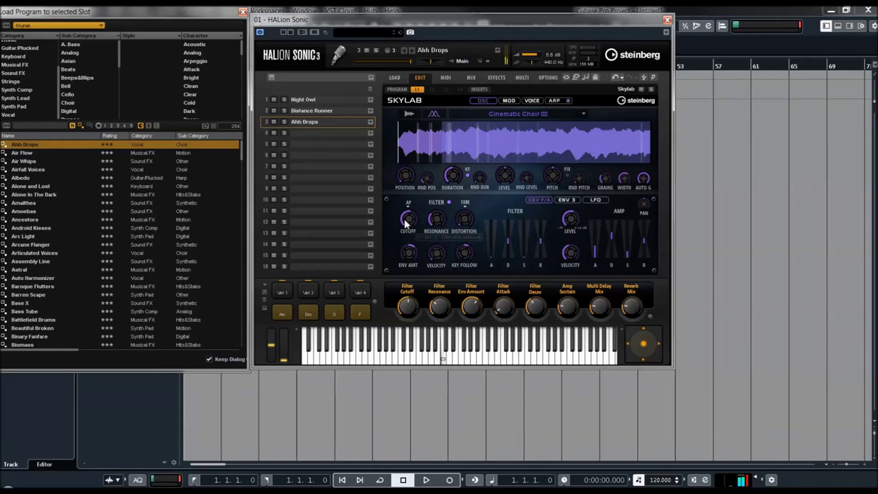
left_click_drag(405, 180, 404, 174)
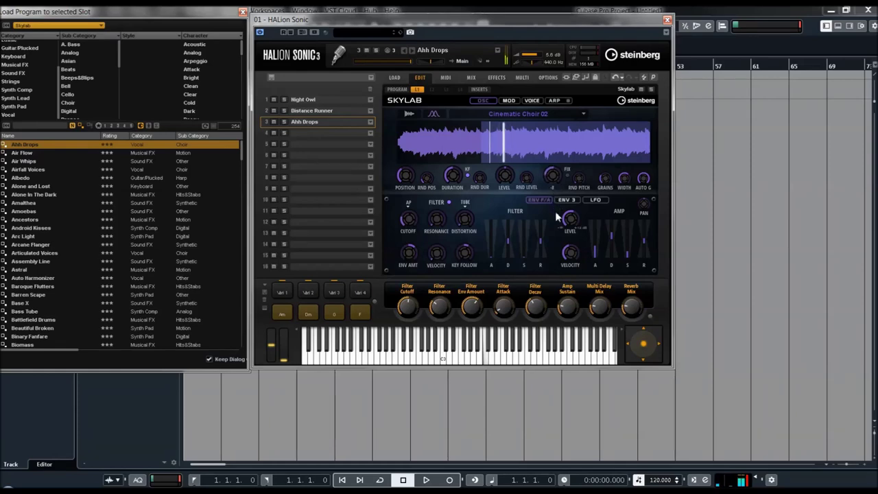
left_click_drag(552, 176, 553, 165)
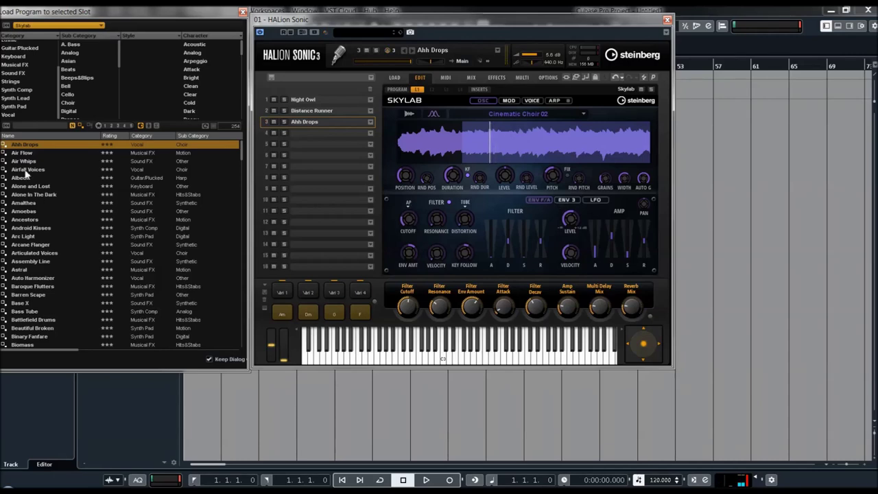
Load the Air Flow program into slot 3, adjust its filter and amp envelope releases, and show its voice settings.
left_click(412, 50)
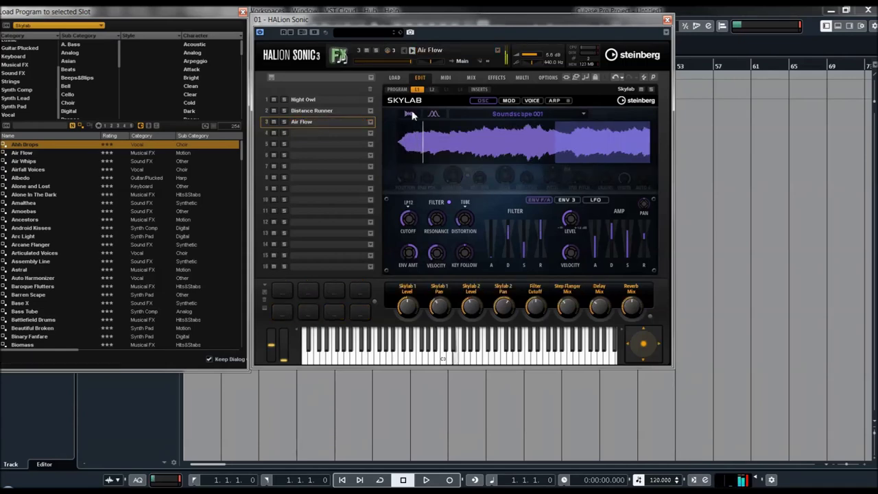
left_click_drag(541, 240, 541, 231)
left_click_drag(643, 226, 639, 233)
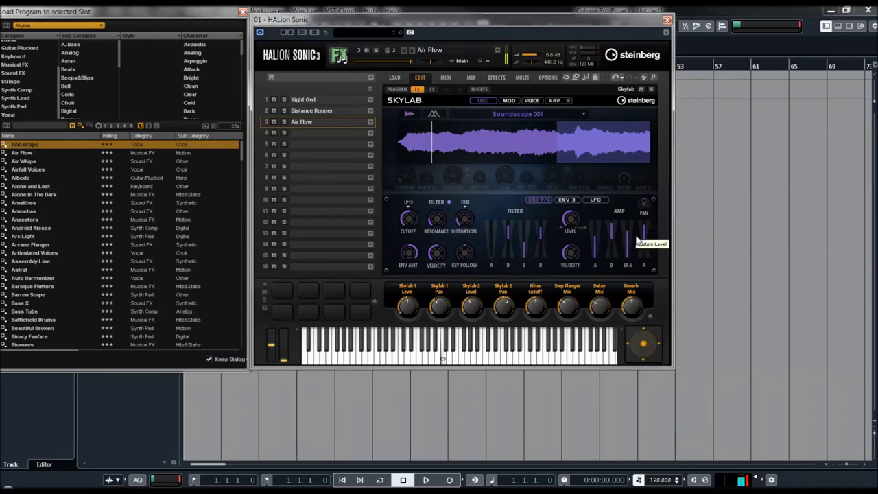
left_click(531, 100)
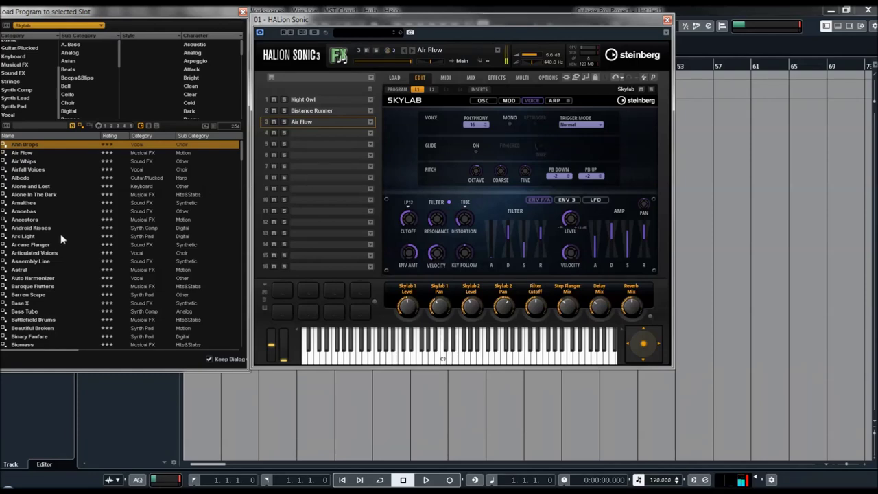
Load the Airfall Voices program into slot 3 and raise its grain position.
left_click(24, 170)
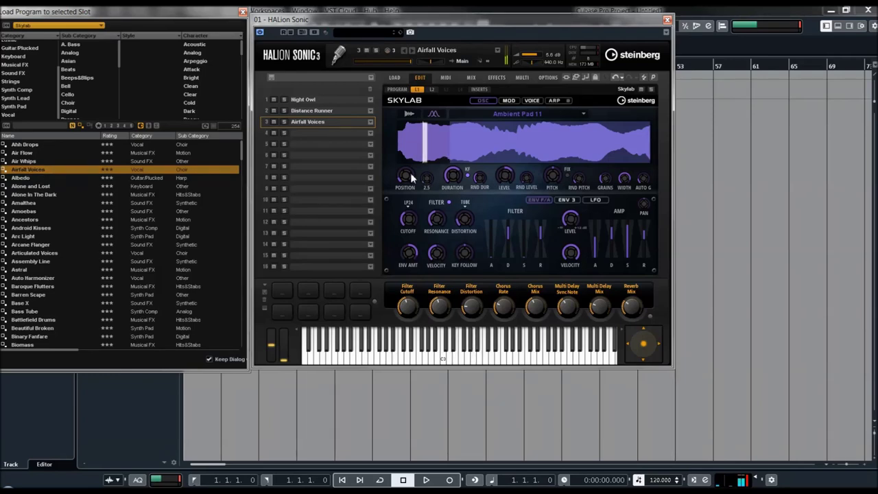
left_click_drag(405, 175, 403, 150)
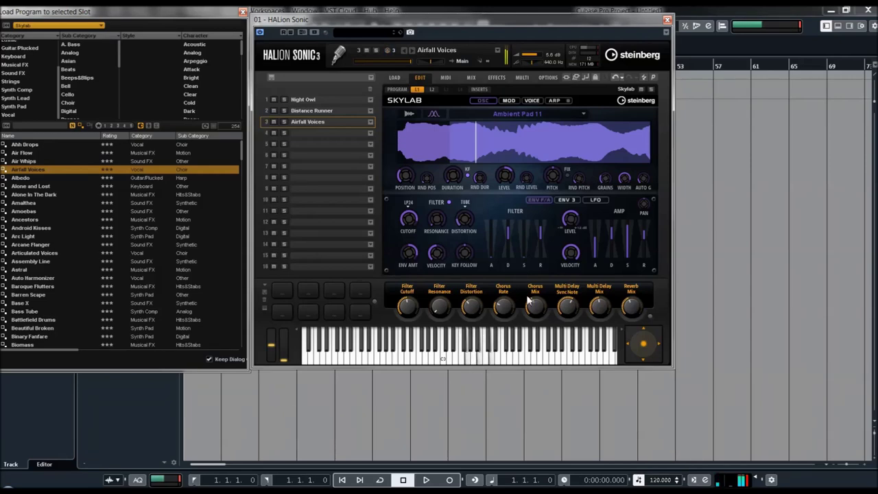
Audition the Alone and Lost, Amoebas, Android Kisses and Astral programs one after another in slot 3.
left_click(19, 187)
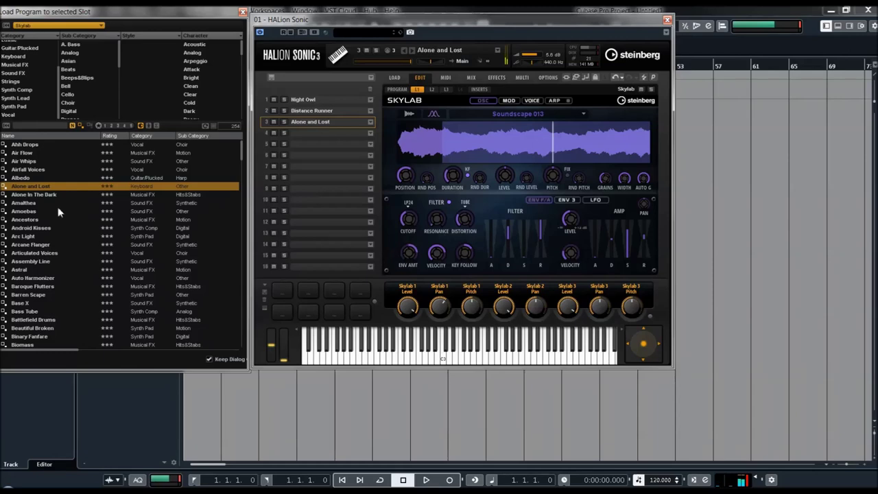
double_click(29, 211)
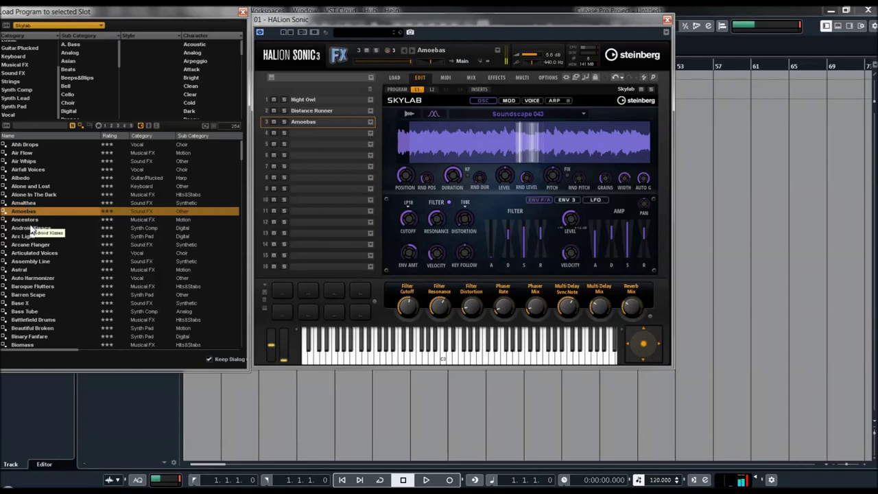
left_click(22, 230)
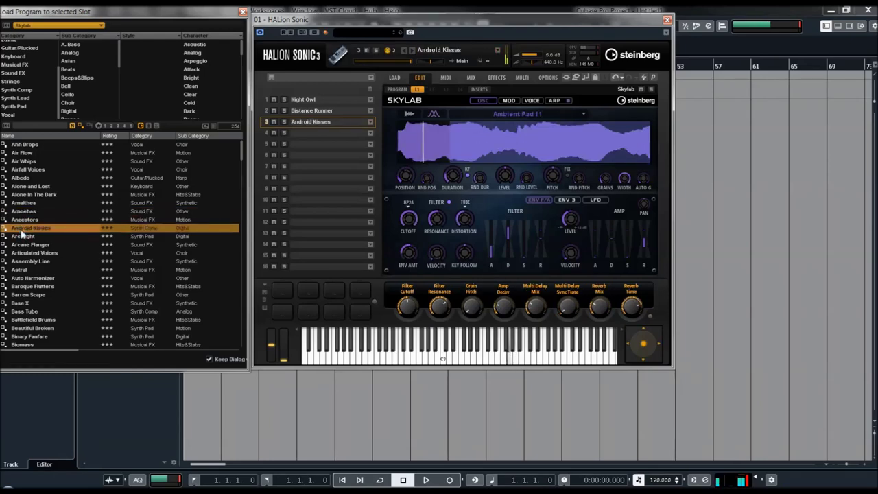
scroll(22, 236, "down", 2)
left_click(23, 228)
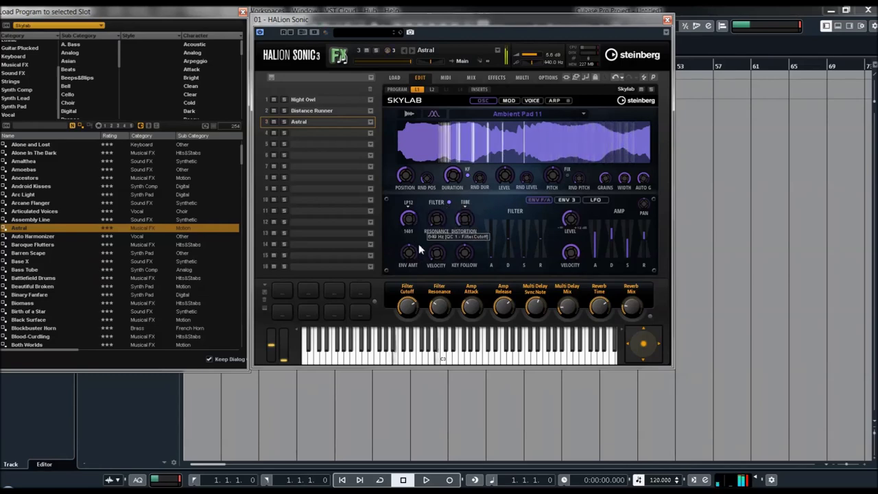
Load the Barren Scape program into slot 3 and raise its grain position and filter cutoff.
left_click(28, 253)
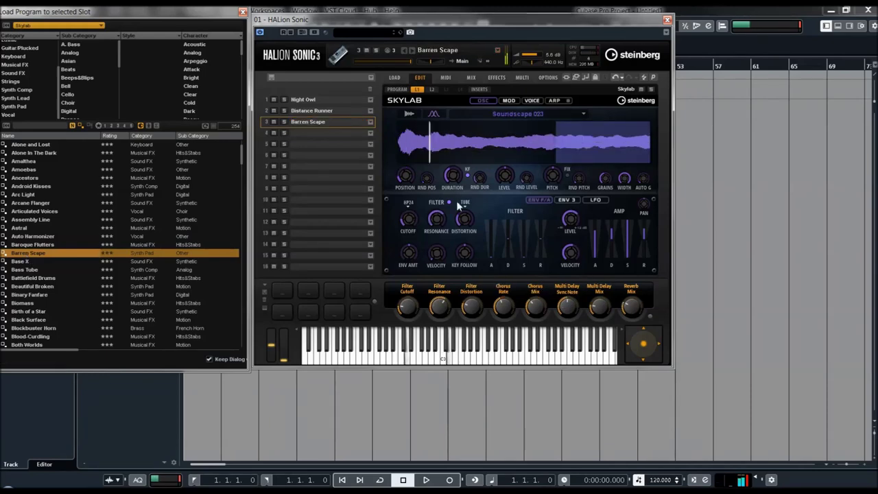
left_click_drag(406, 175, 406, 165)
left_click_drag(409, 216, 409, 179)
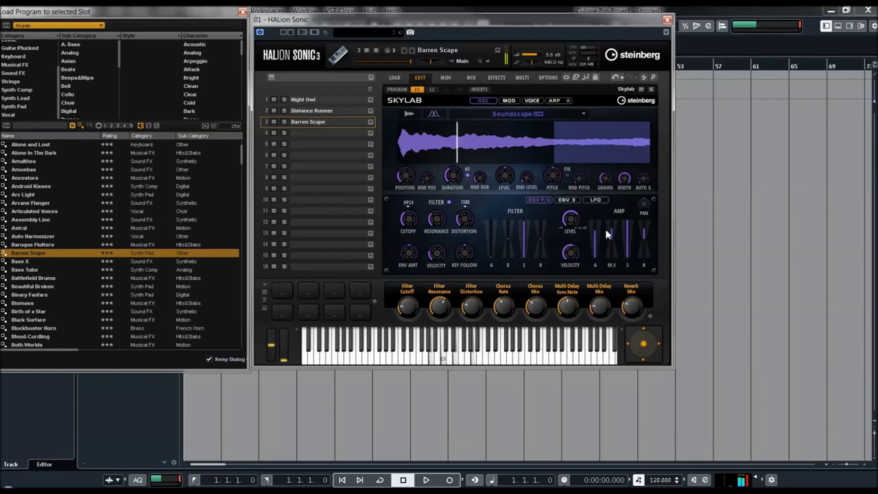
Enable tempo sync for LFO A in the Barren Scape program.
left_click(596, 200)
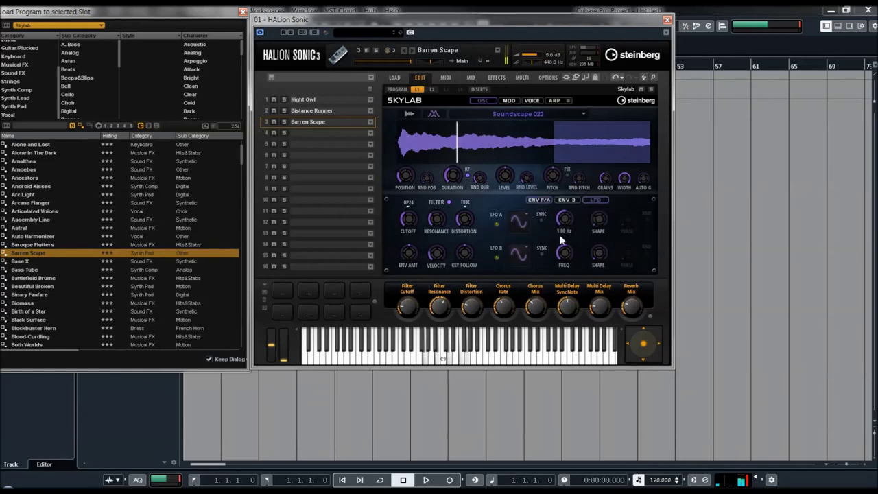
left_click(541, 221)
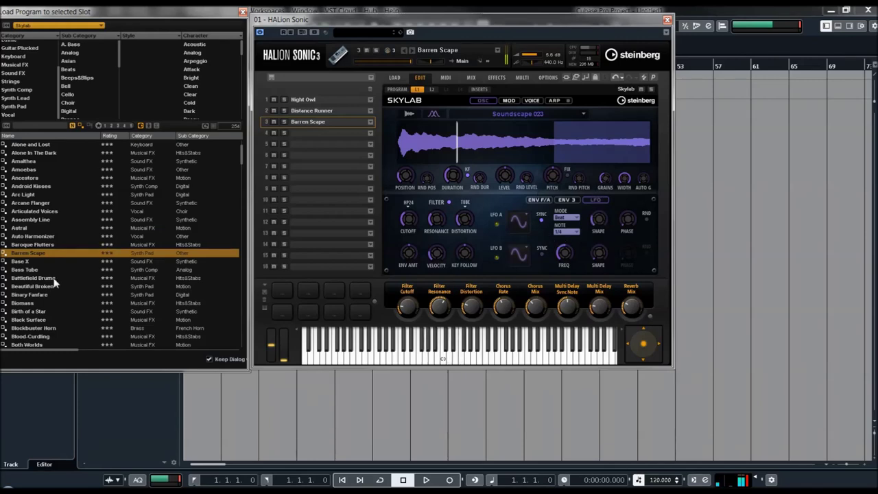
Audition the Beautiful Broken and Blood-Curdling programs in slot 3.
left_click(18, 287)
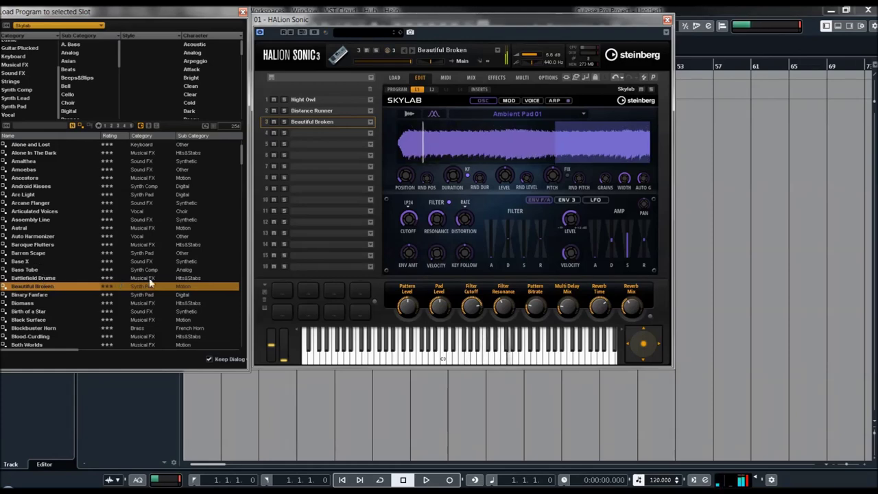
scroll(72, 233, "down", 7)
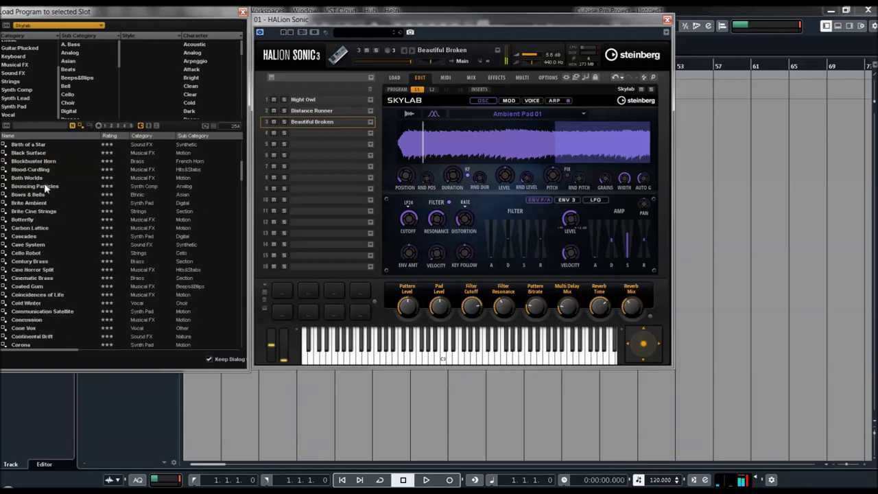
left_click(29, 170)
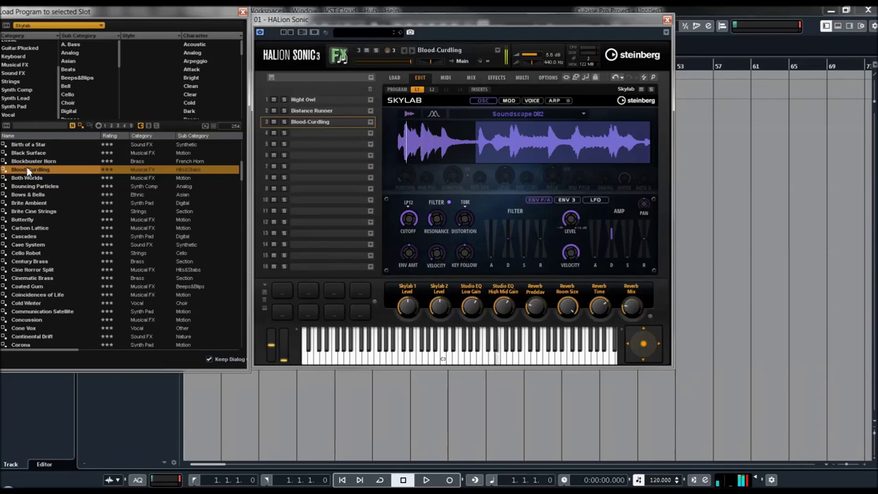
Load the Bows & Bells program into slot 3 and set its filter type to LP6.
left_click(27, 195)
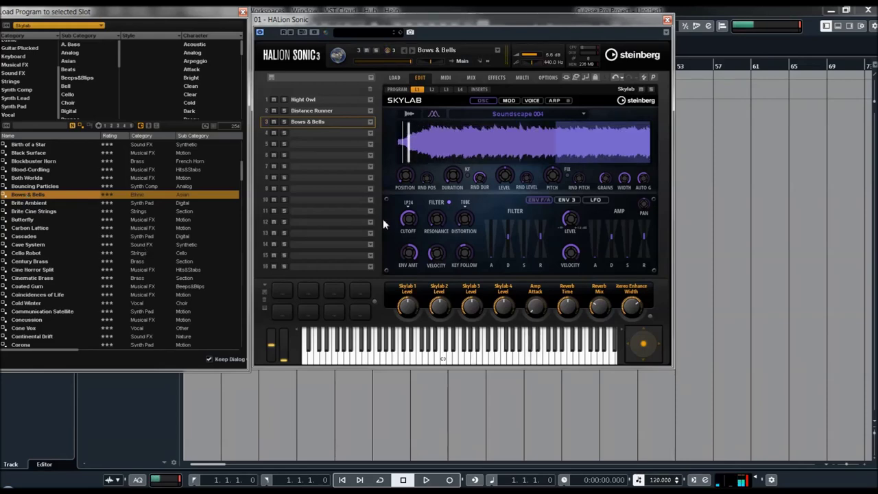
left_click(408, 202)
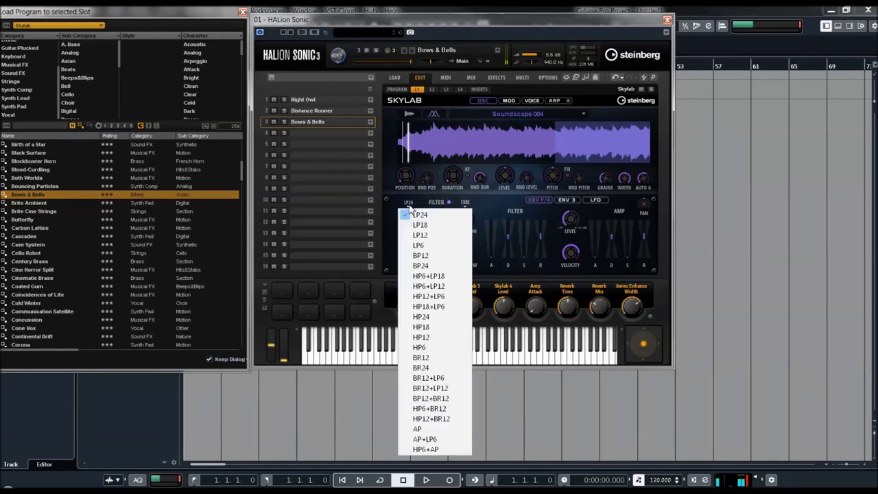
left_click(419, 244)
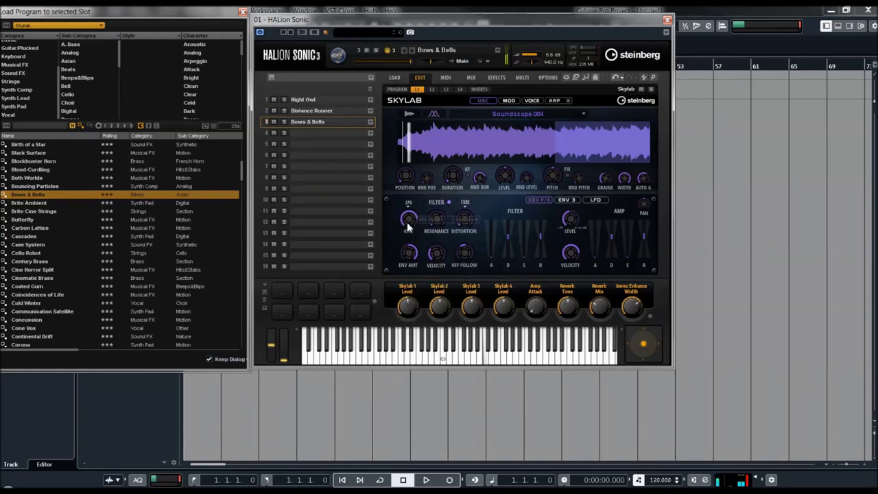
Load the Brite Cine Strings program into slot 3 and adjust its filter cutoff while testing the sound.
double_click(26, 212)
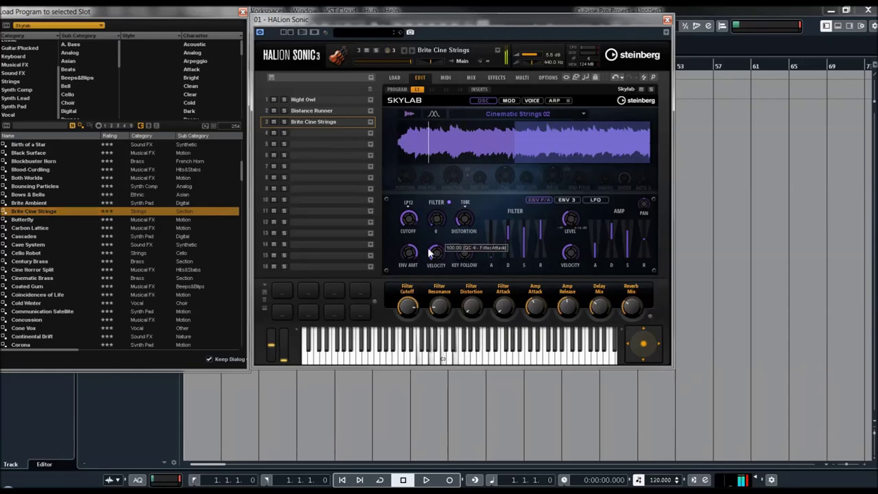
left_click_drag(408, 224, 432, 310)
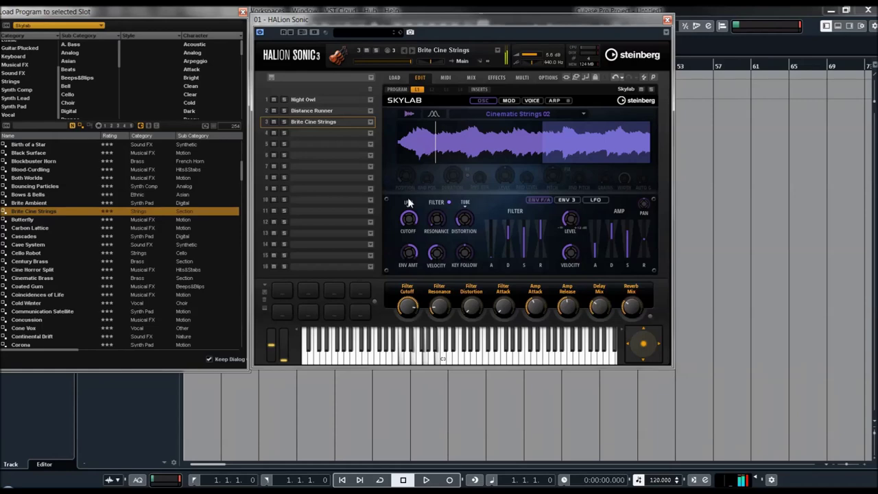
left_click(478, 341)
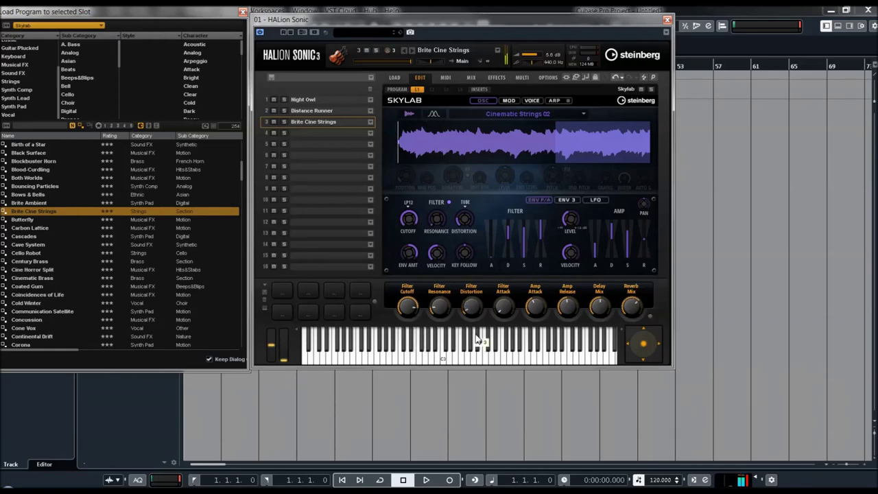
Audition the Century Brass program in slot 3, and replace it with the Corona program.
left_click(29, 261)
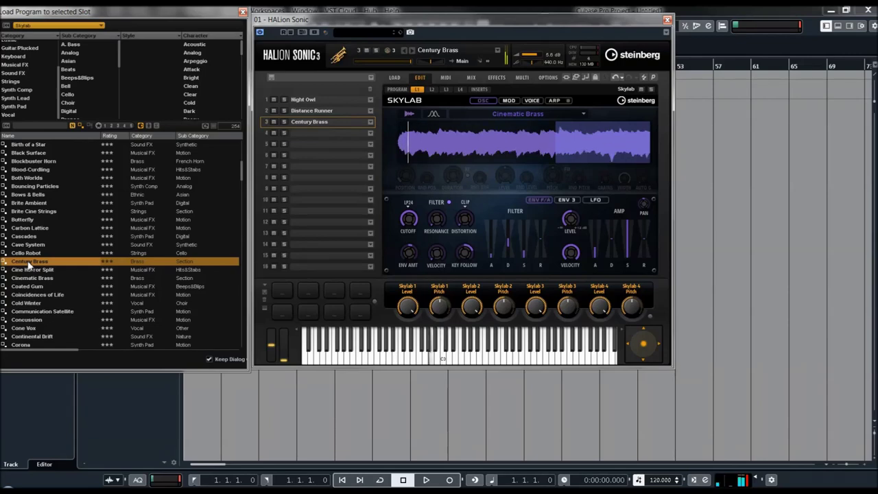
scroll(74, 258, "down", 5)
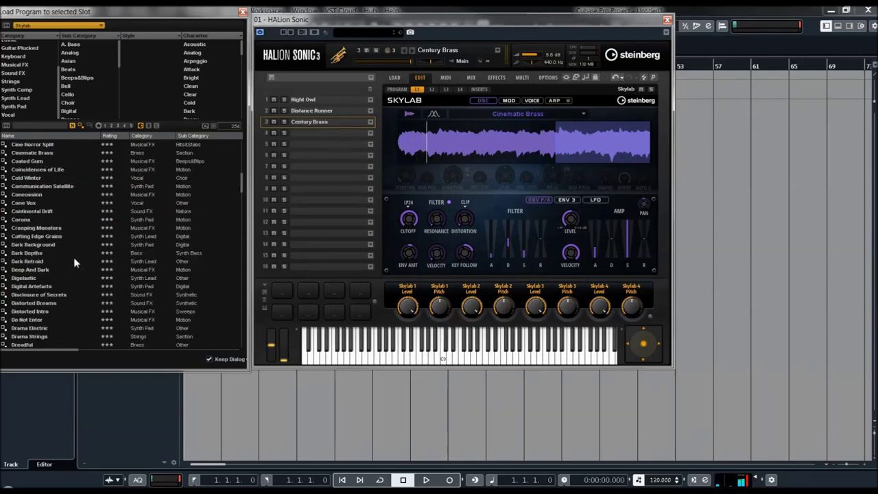
left_click(21, 221)
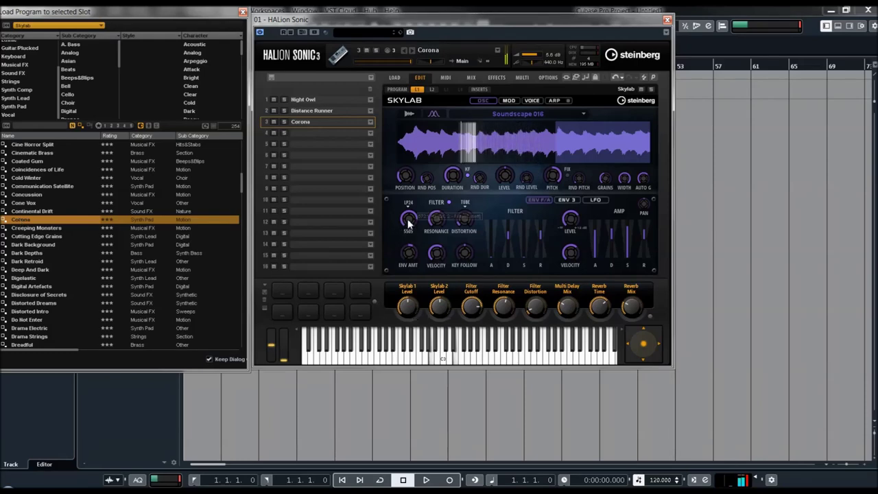
Adjust the Corona program's filter cutoff and random pitch amount.
mouse_move(409, 218)
left_mouse_down()
mouse_move(412, 227)
mouse_move(411, 220)
left_mouse_up()
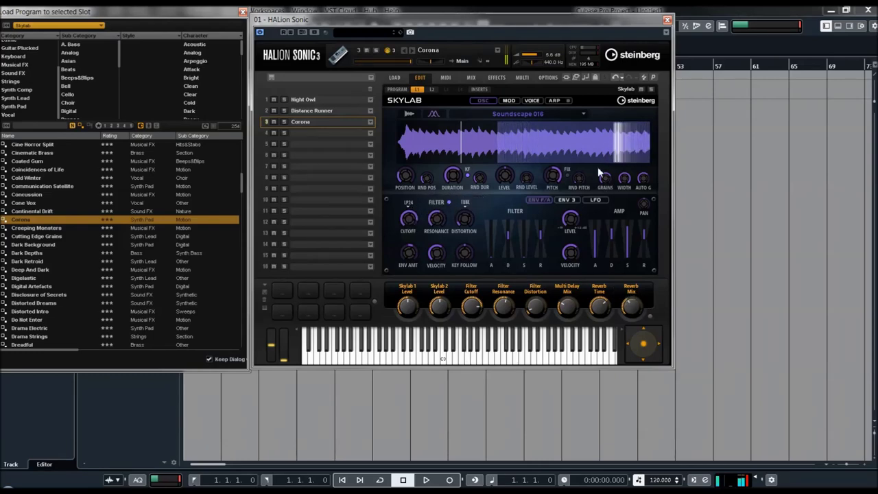
left_click_drag(575, 165, 591, 194)
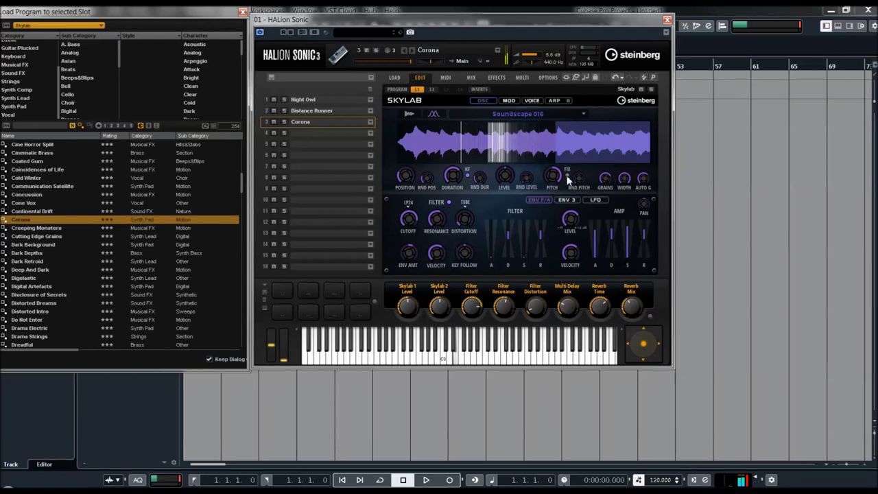